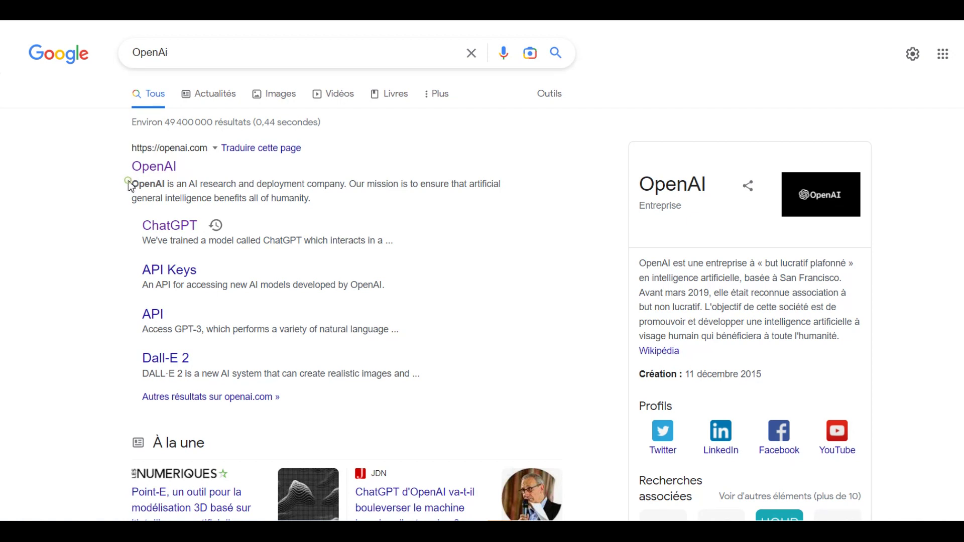
Open ChatGPT from the openai.com sub-link in the Google results for OpenAI
drag(129, 185, 327, 212)
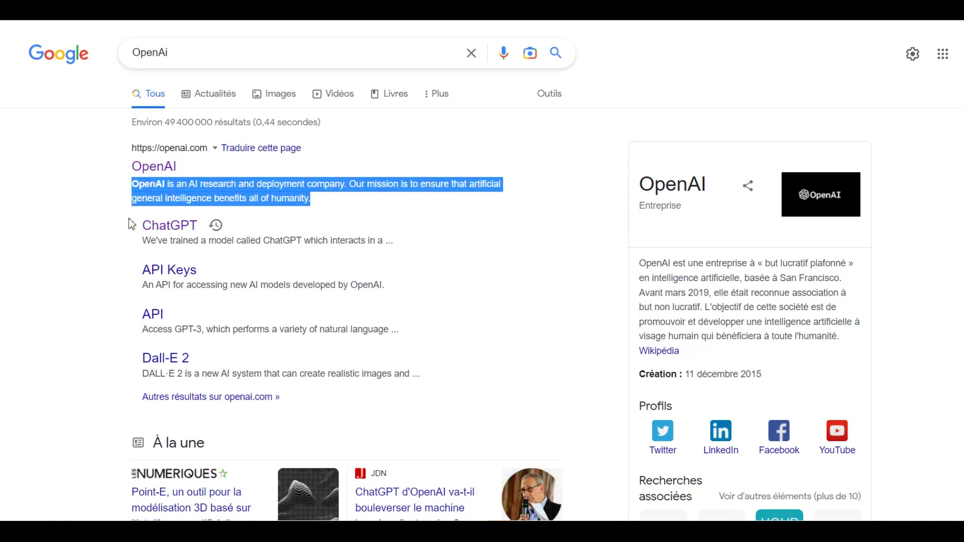
click(116, 246)
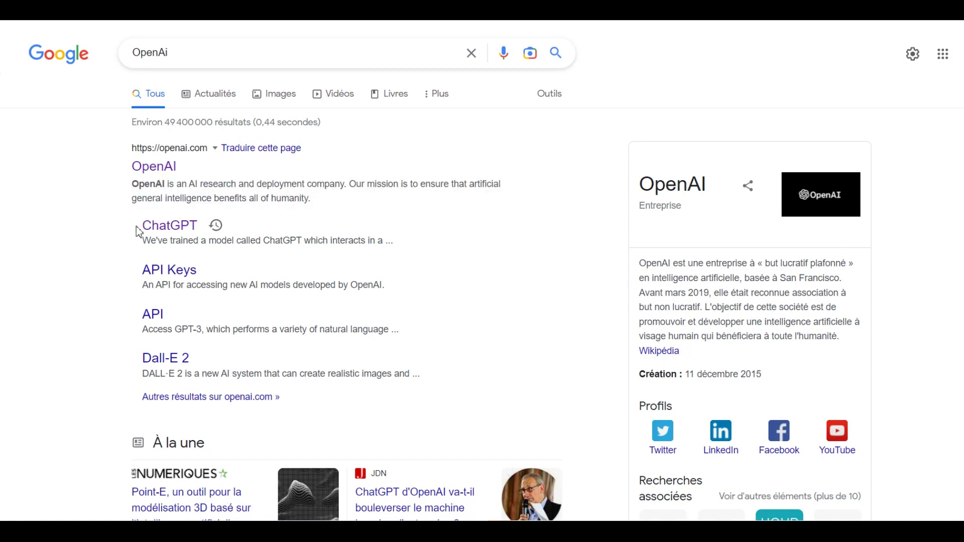
click(169, 227)
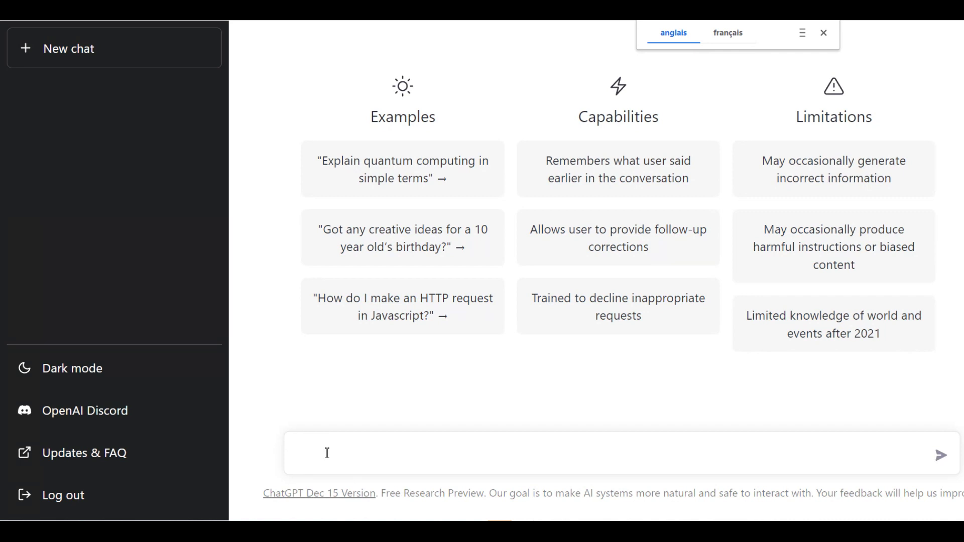
text(write a script for a )
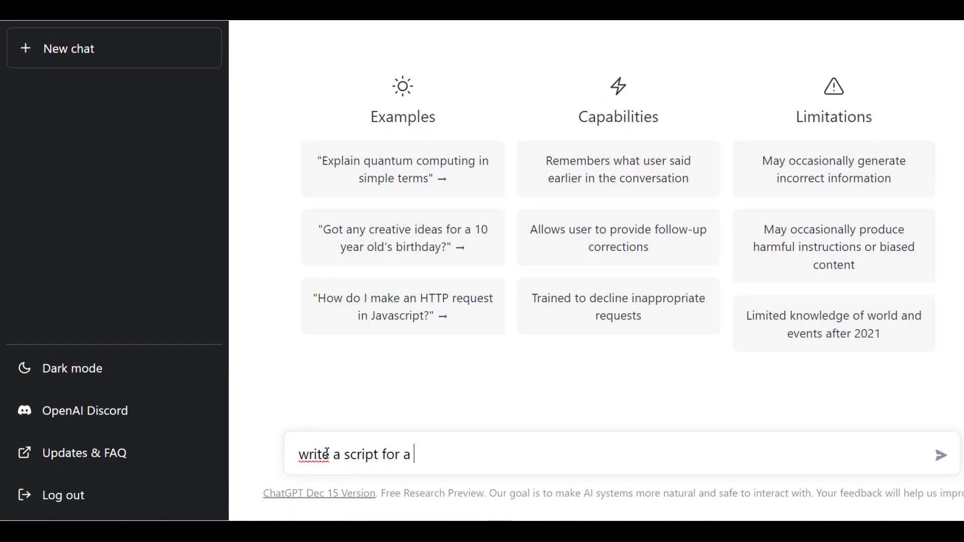
text(youtube video)
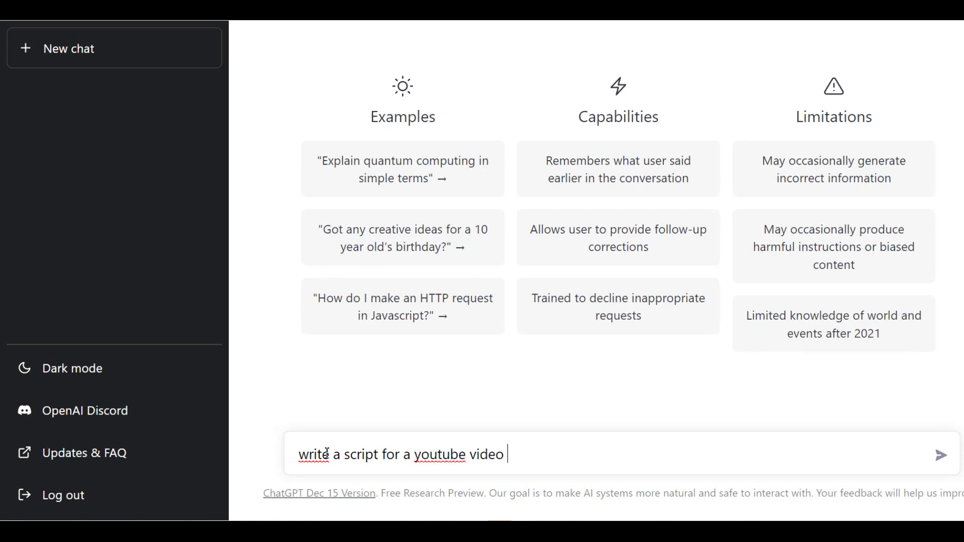
text( tutorial)
text( on how )
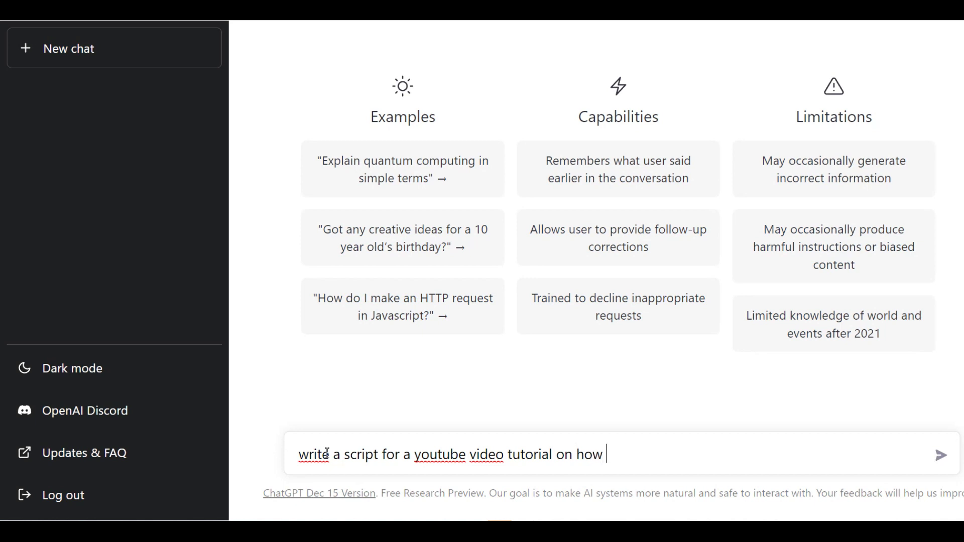
text(to make a deli)
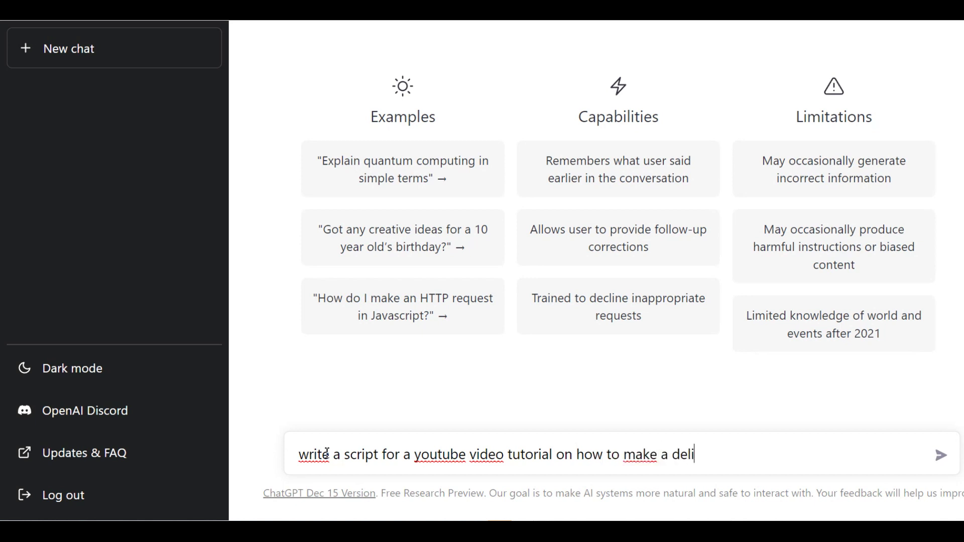
text(cious smoothie)
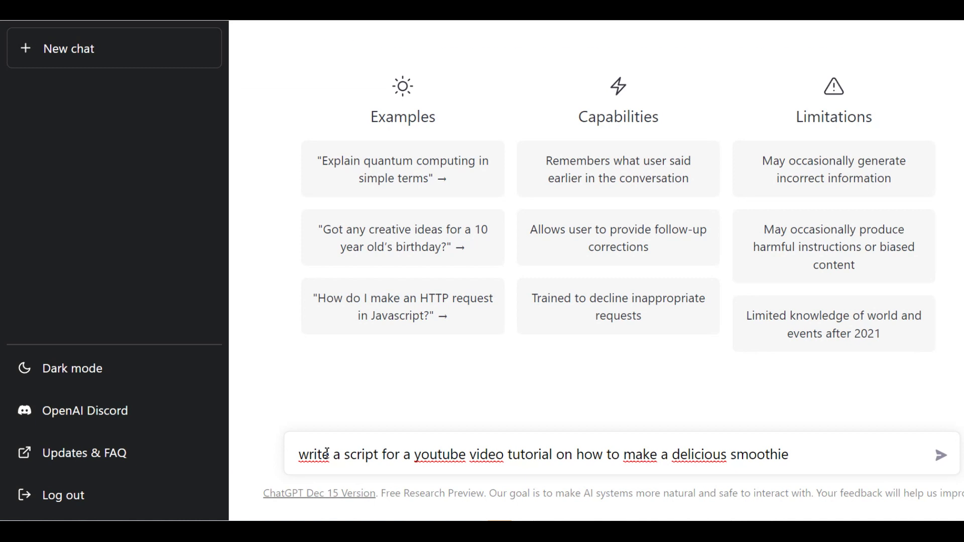
Send the prompt asking for a YouTube tutorial script on making a delicious smoothie
key(Return)
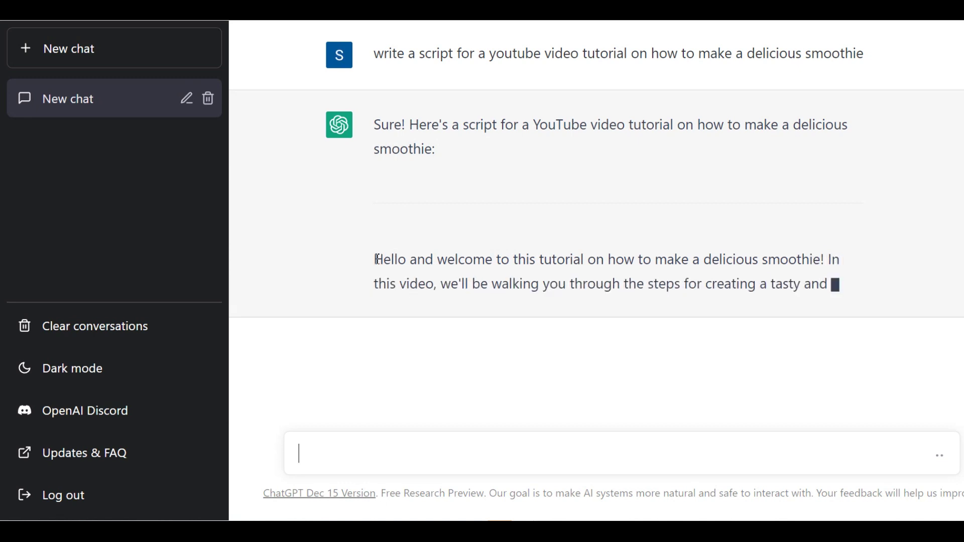
Read the generated smoothie script, briefly highlighting its opening welcome paragraph
drag(376, 259, 483, 283)
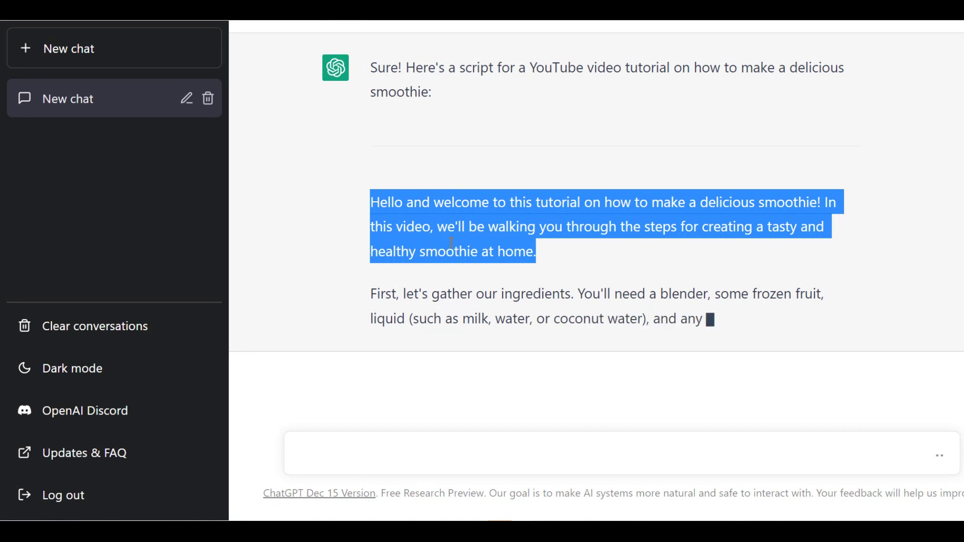
click(560, 229)
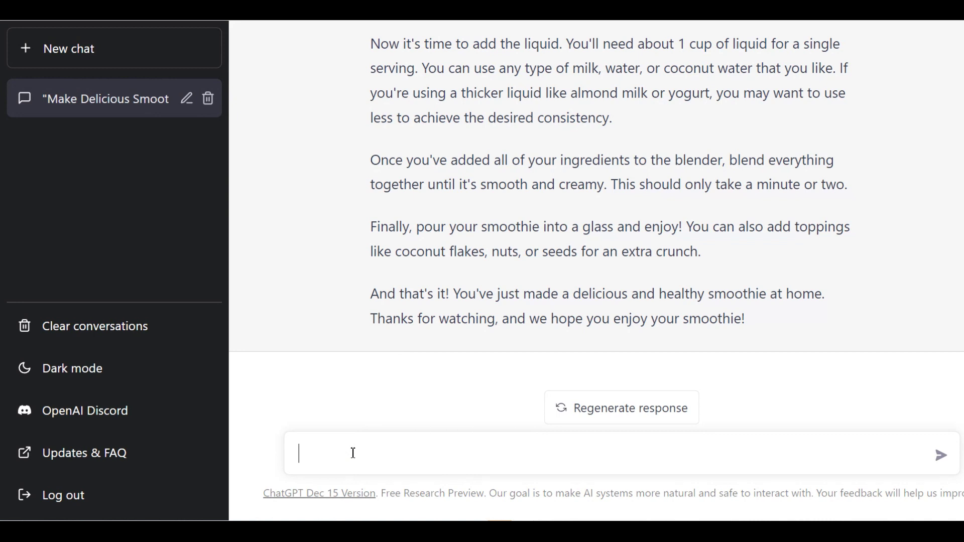
text(Write a scrip)
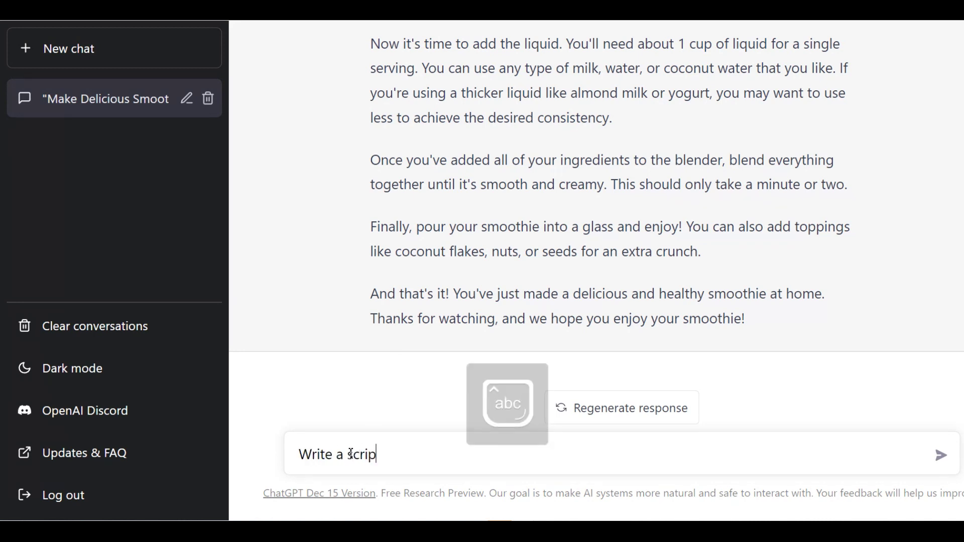
text(t about a youtube video tutorial)
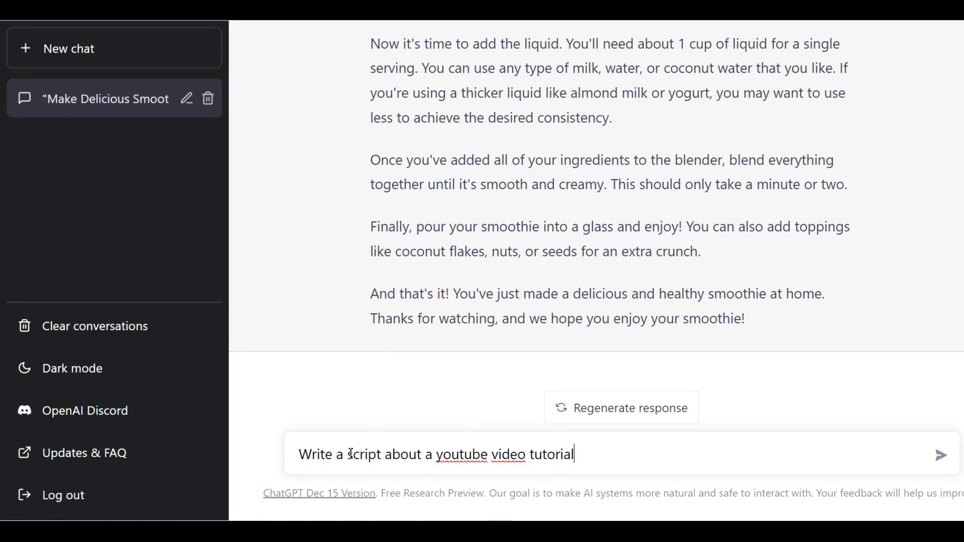
text( on how to use open ai to make youtub)
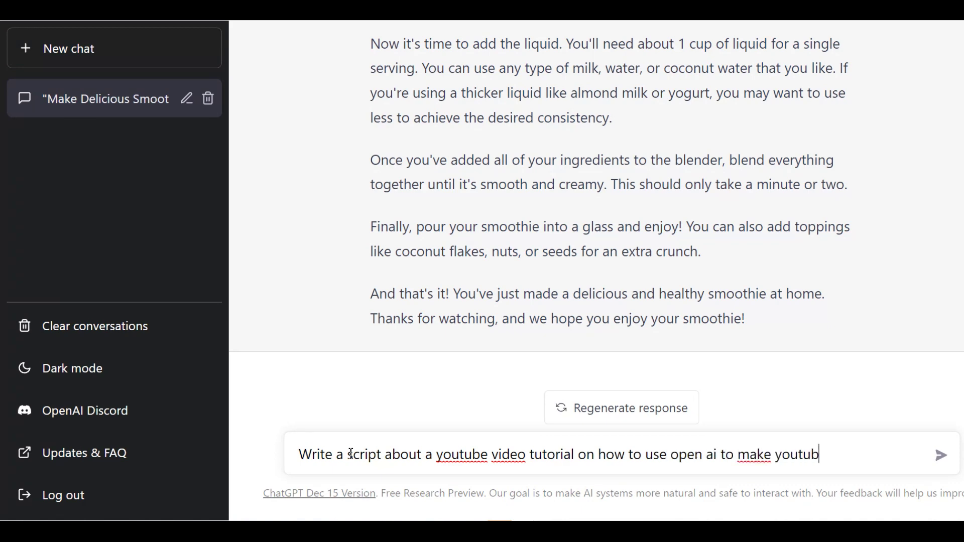
text(e videos in an eas)
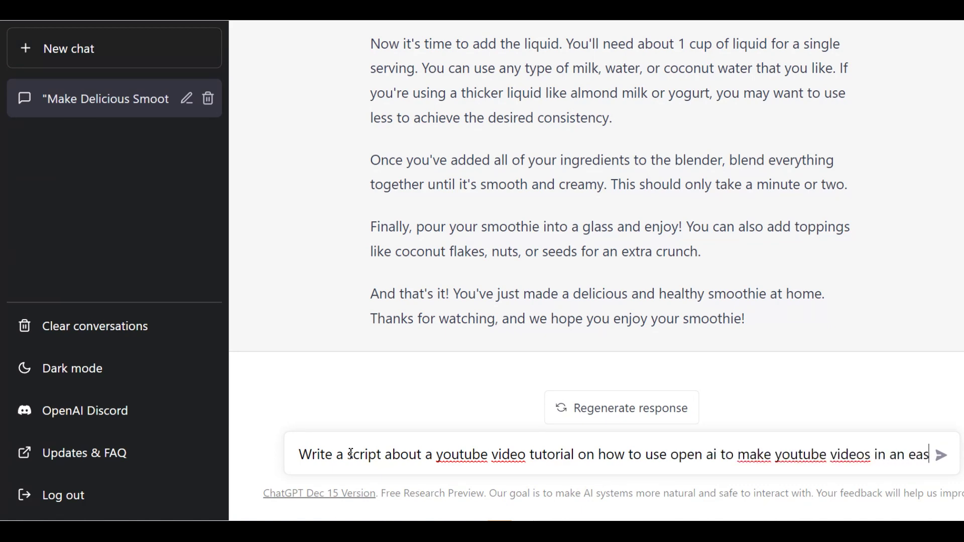
text(y way)
Send the prompt for a script on easily making YouTube videos with OpenAI
key(Return)
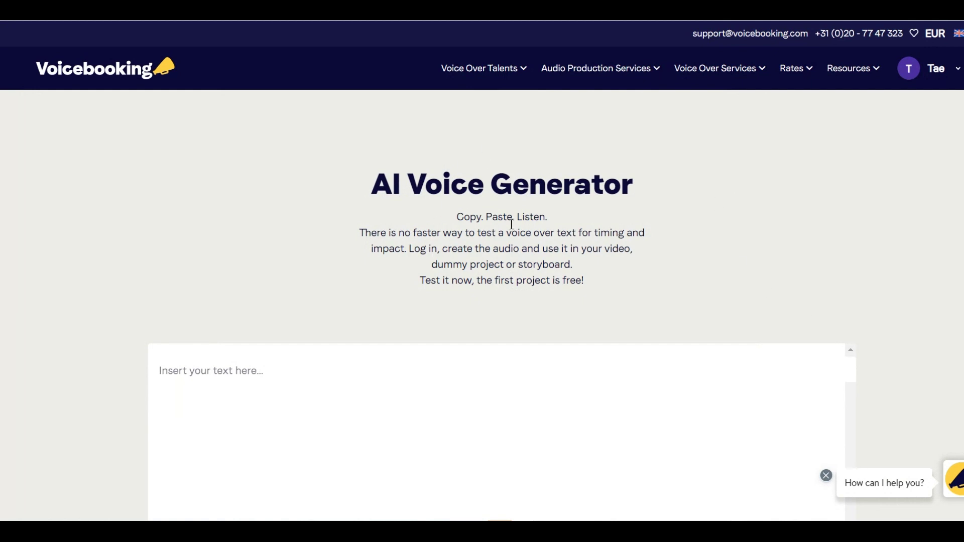
Activate the empty text box on the Voicebooking AI Voice Generator page
click(260, 376)
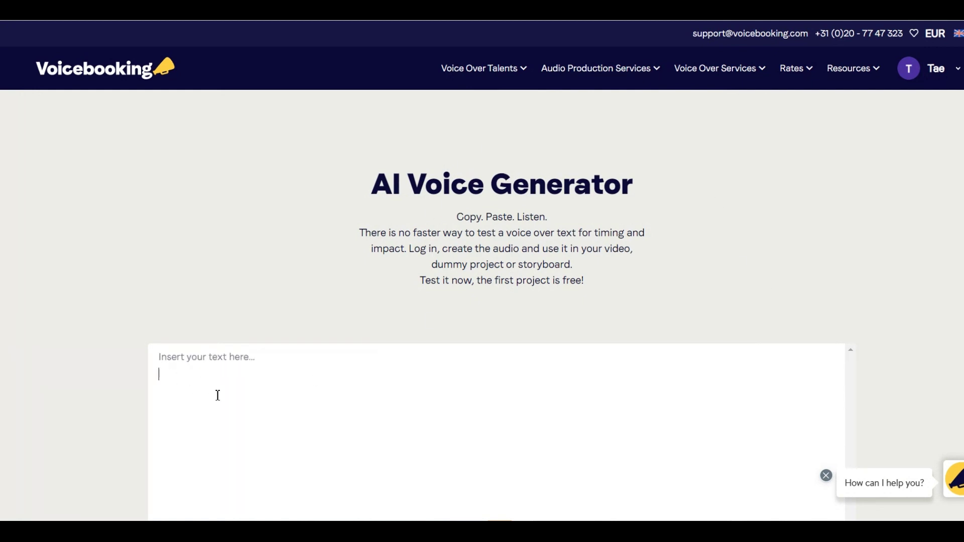
scroll(940, 279, down, 4)
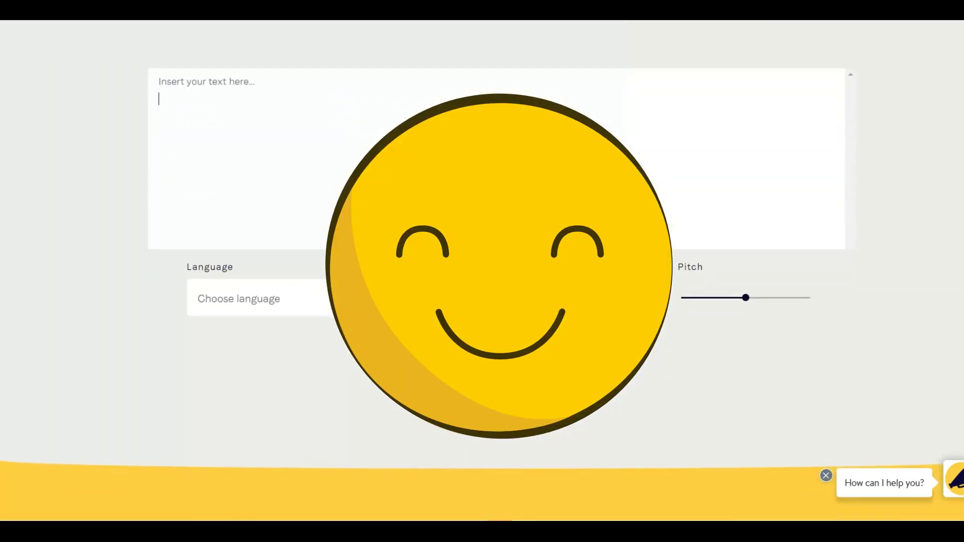